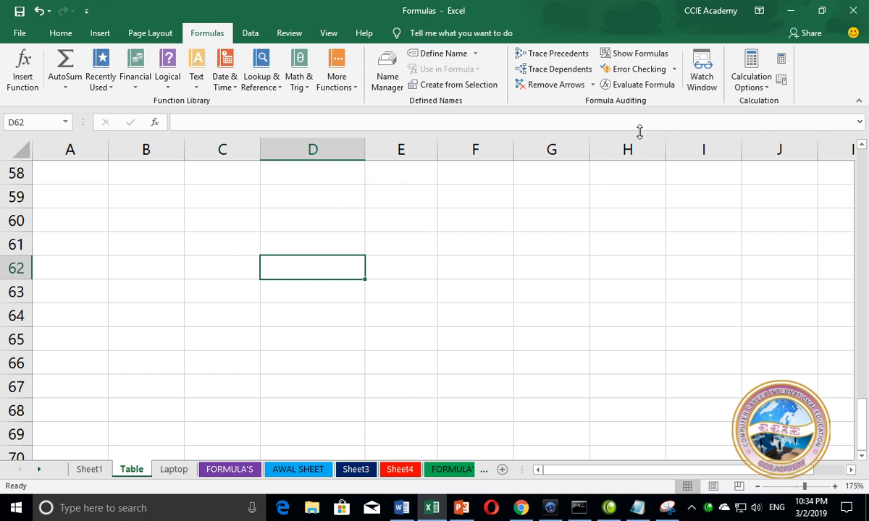
Open the Watch Window and add a watch on cell E2 of the Table sheet
scroll(353, 219, "up", 14)
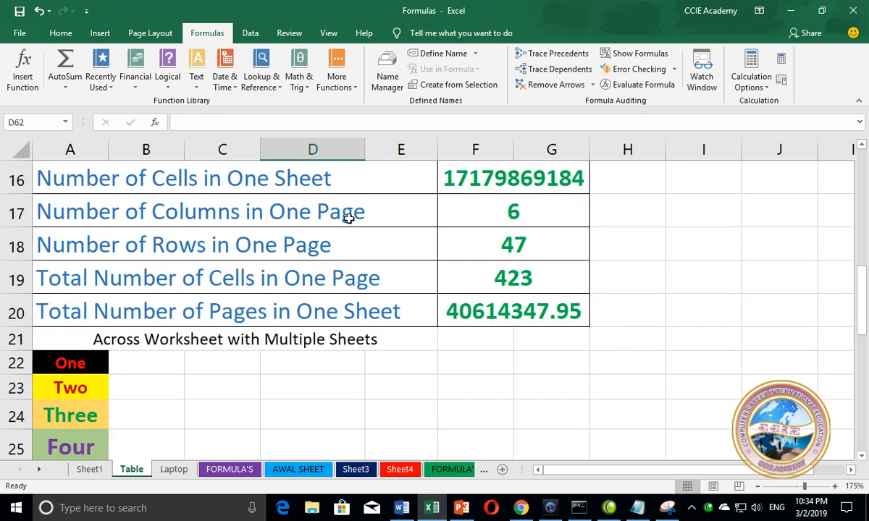
scroll(349, 218, "up", 5)
left_click(319, 207)
left_click(327, 226)
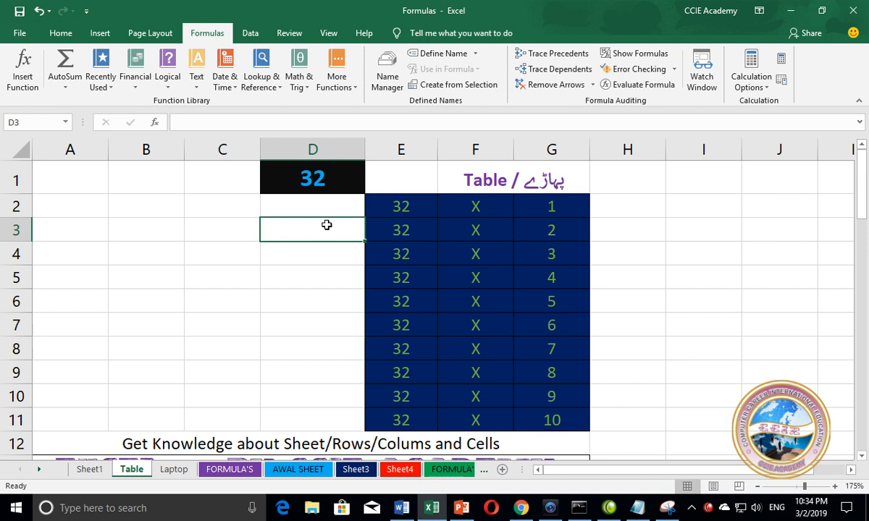
left_click(276, 207)
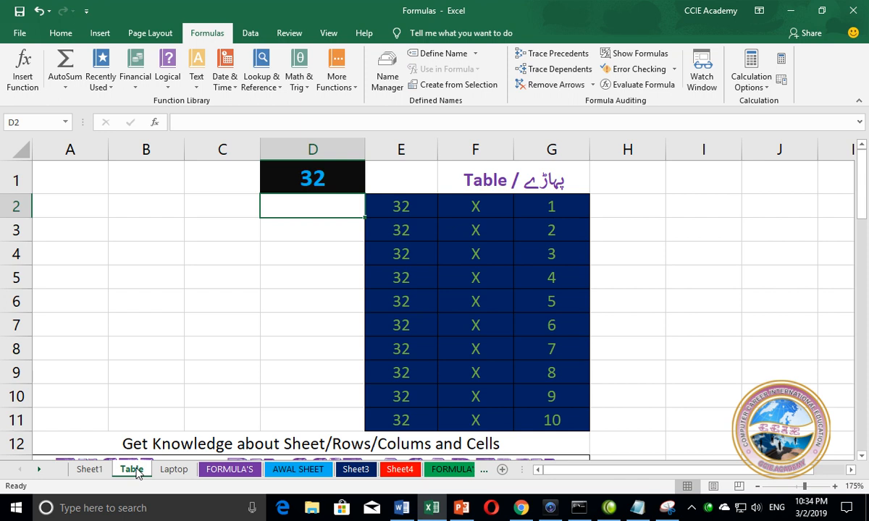
left_click(137, 396)
left_click(252, 328)
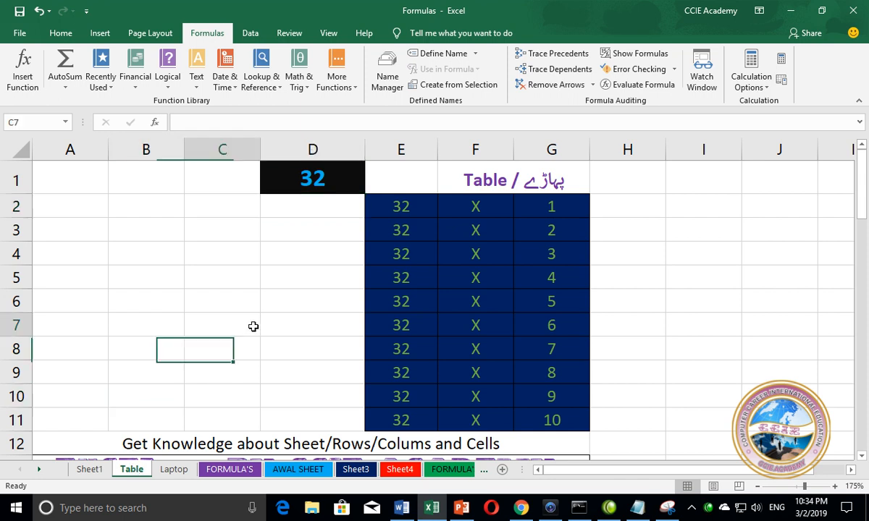
left_click(400, 208)
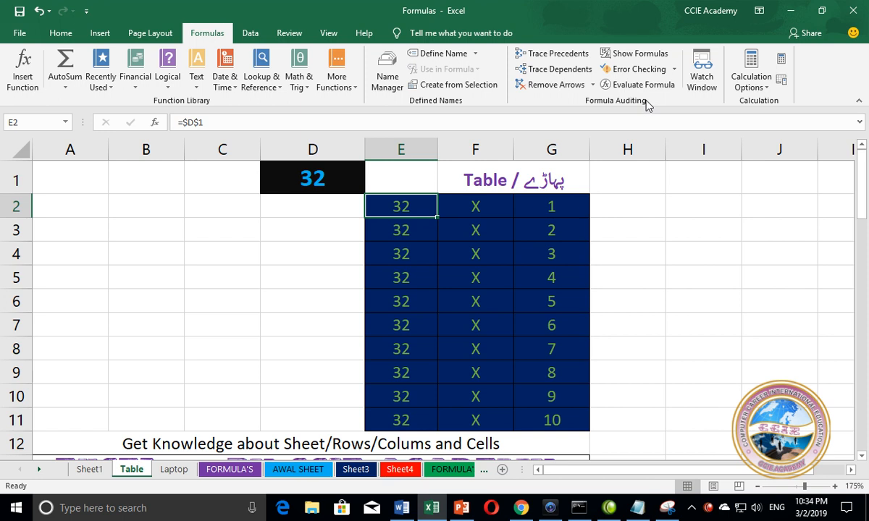
left_click(701, 79)
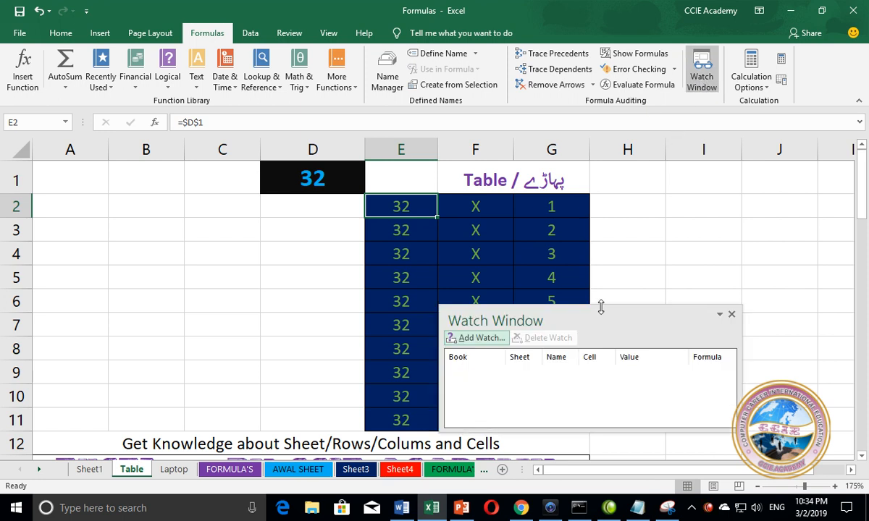
left_click(490, 343)
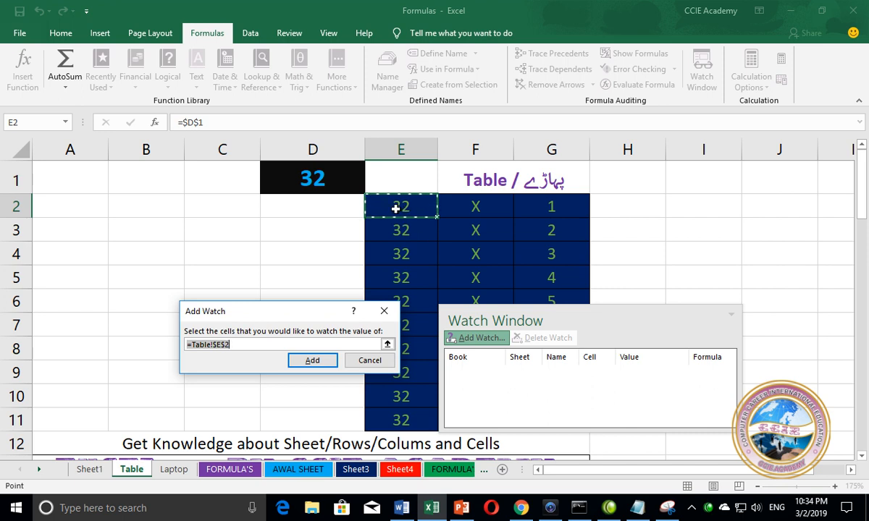
left_click(209, 345)
left_click(311, 360)
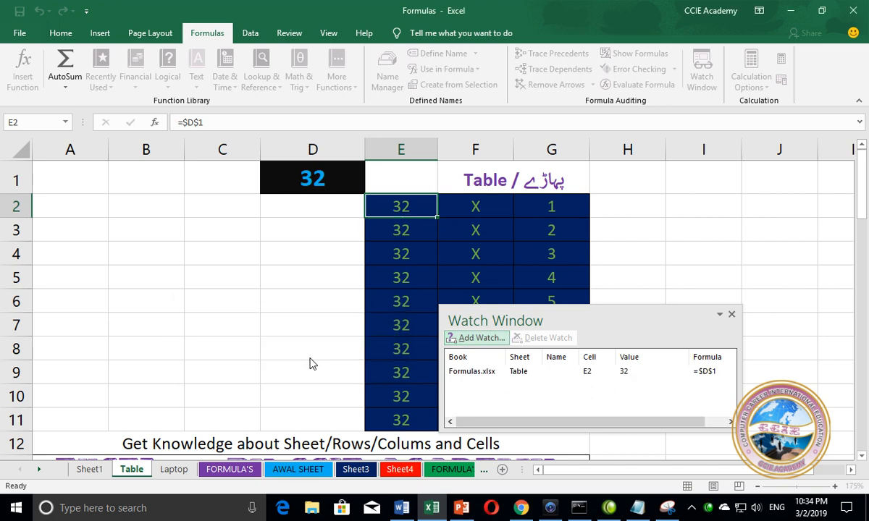
Add a watch on the "Excel 2016 By CCIE Academy" heading, A13:G13, in the Table sheet
left_click(302, 299)
scroll(213, 309, "down", 3)
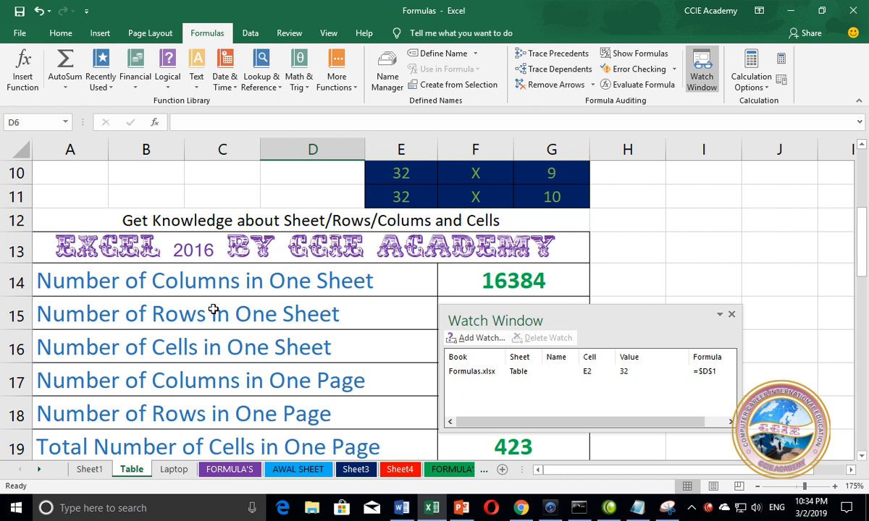
left_click(221, 251)
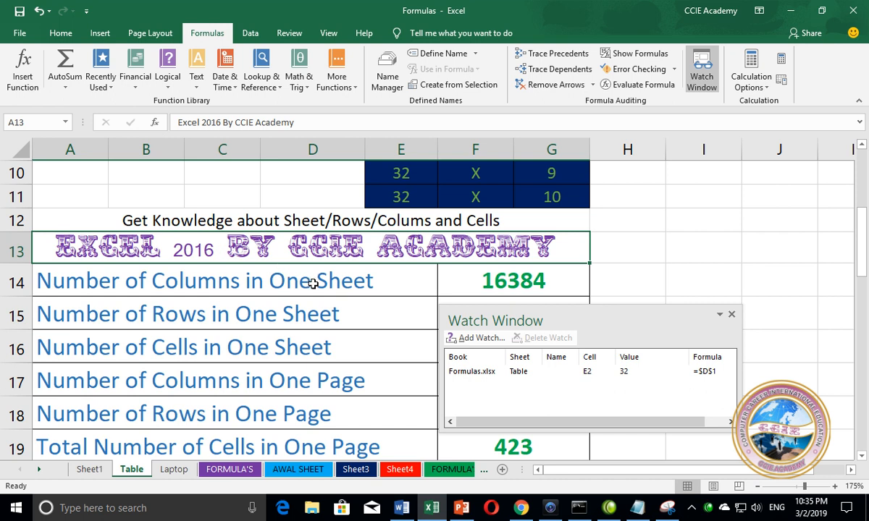
left_click(467, 339)
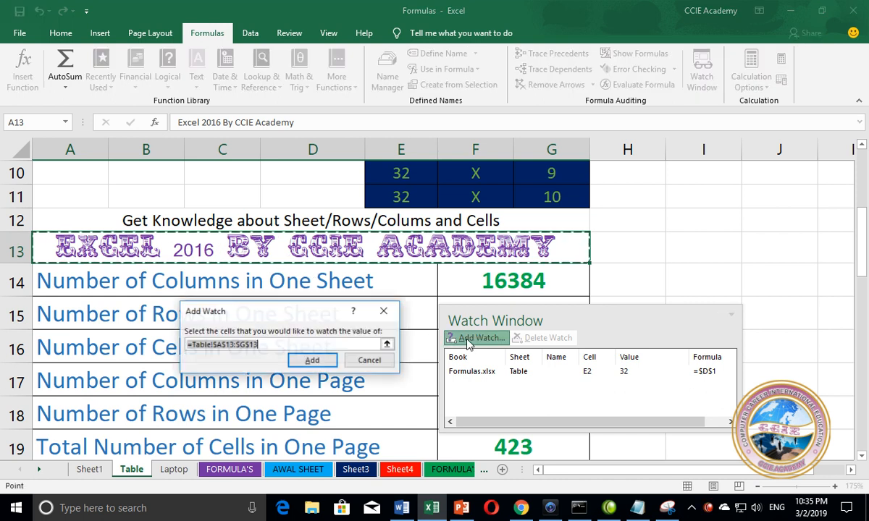
left_click(312, 361)
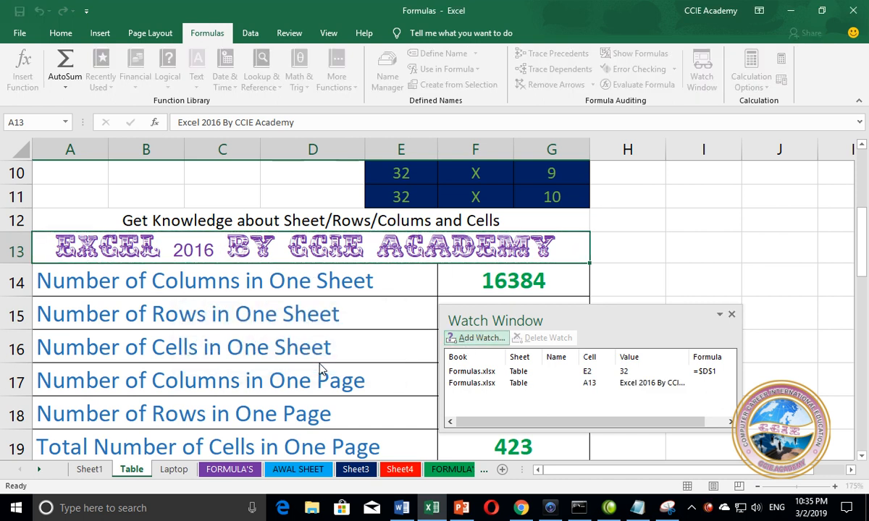
Add a watch on the "Across Worksheet with Multiple Sheets" heading, A21:E21, in the Table sheet
left_click(220, 382)
scroll(220, 376, "down", 3)
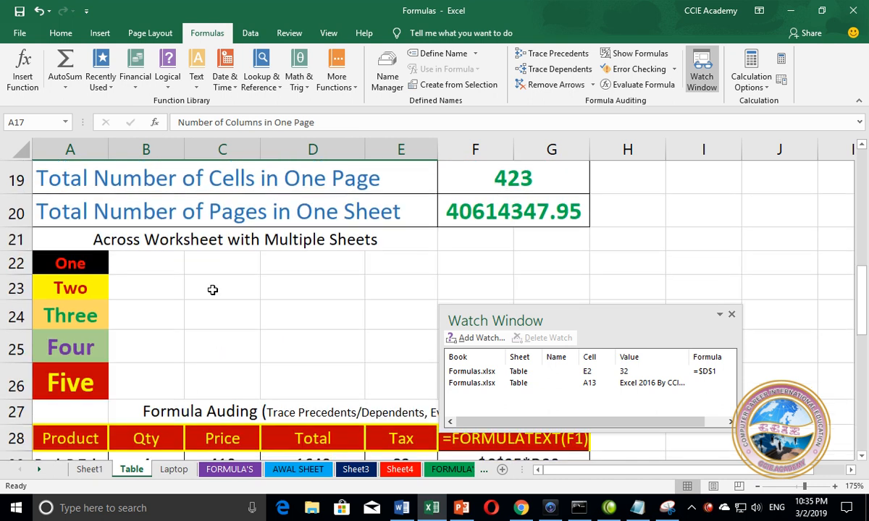
left_click(204, 238)
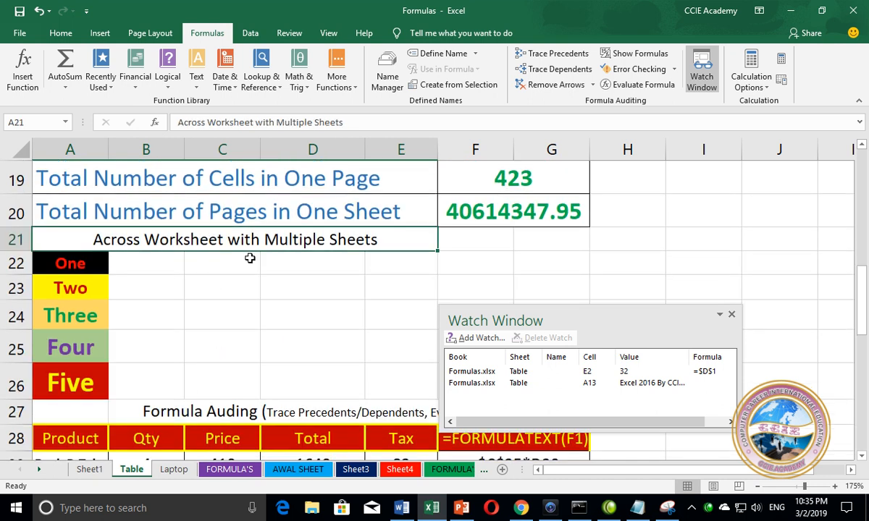
left_click(466, 339)
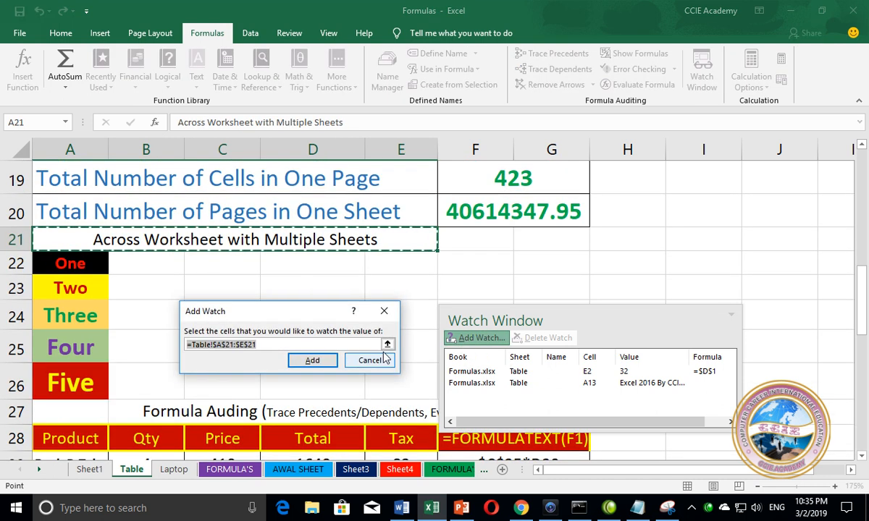
left_click(311, 360)
Add a watch on the "Formula Auding" heading, B27:F27, in the Table sheet
scroll(313, 358, "down", 1)
scroll(313, 358, "down", 3)
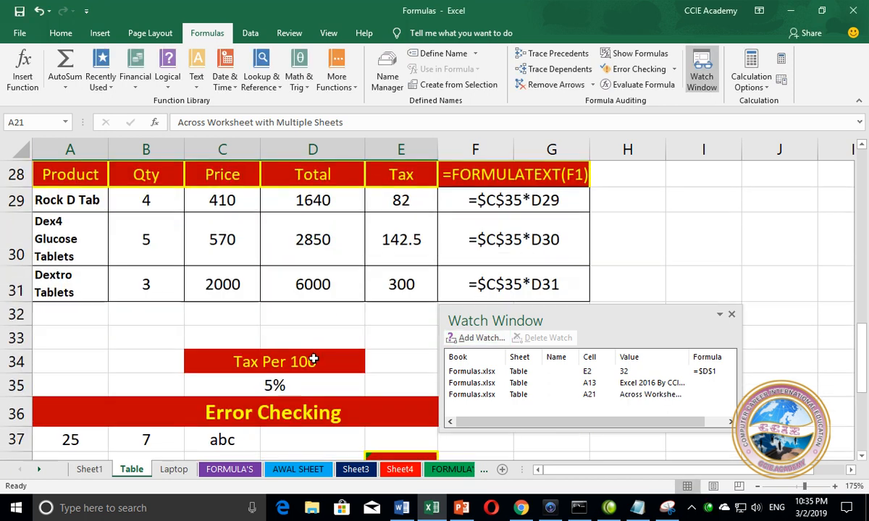
scroll(314, 359, "up", 1)
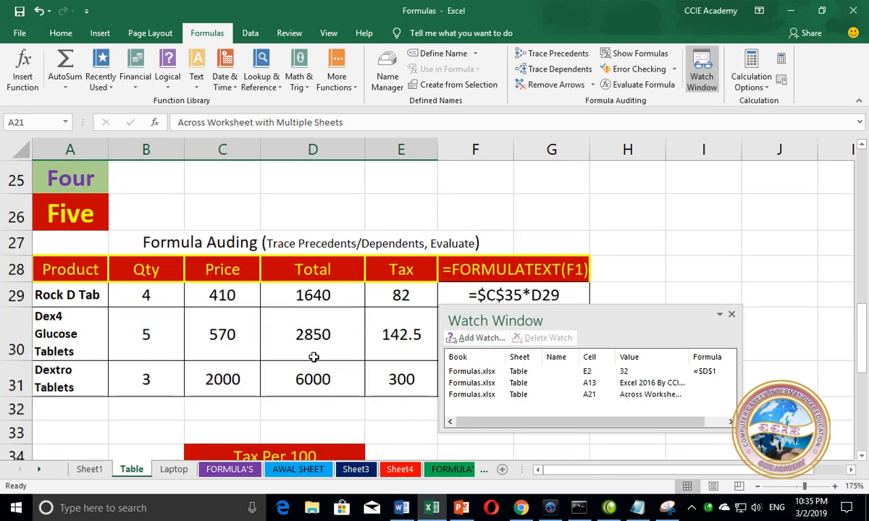
left_click(218, 247)
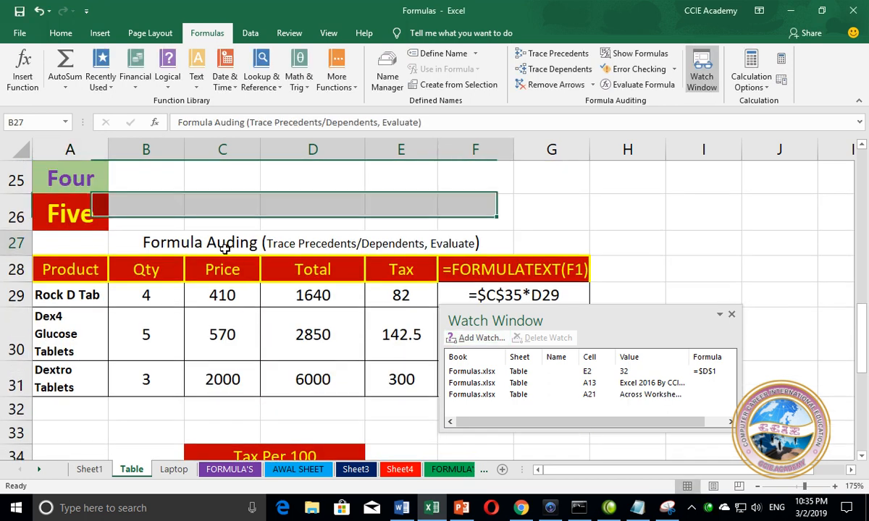
left_click(476, 339)
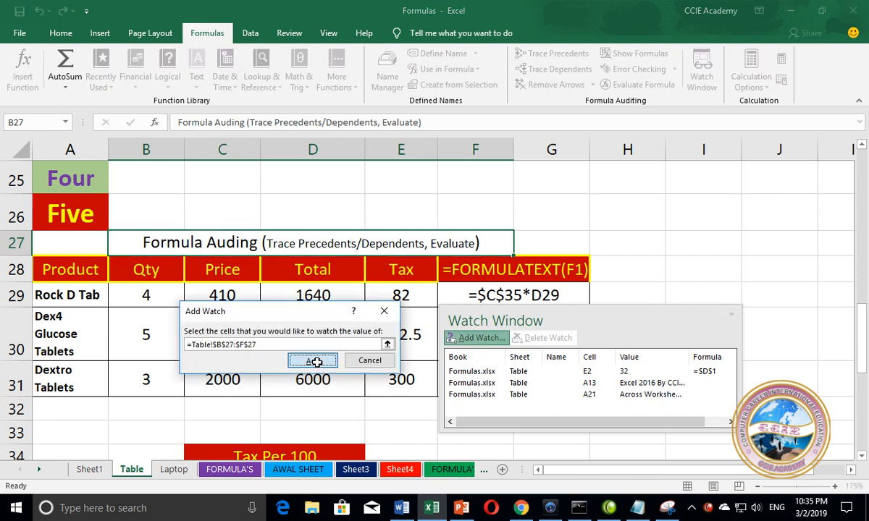
left_click(312, 360)
Add a watch on the "Error Checking" heading, A36:F36, in the Table sheet
scroll(315, 362, "down", 3)
left_click(278, 224)
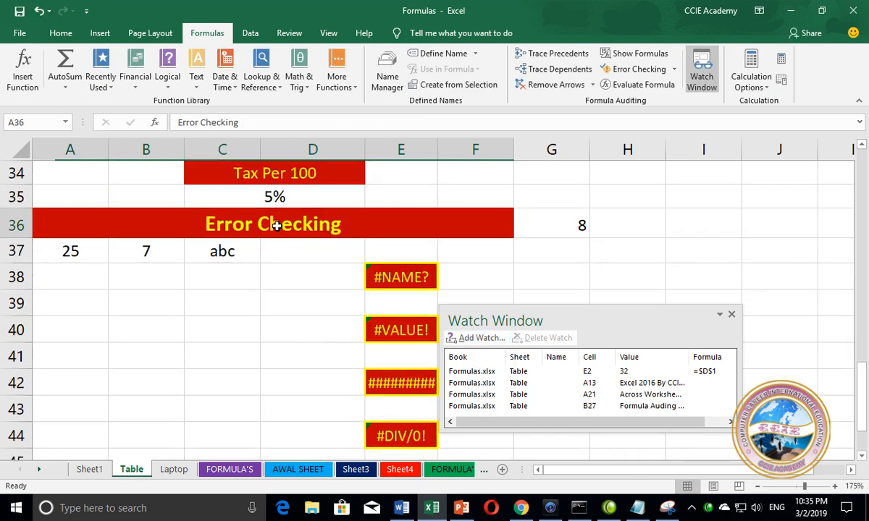
scroll(277, 226, "down", 1)
left_click(450, 339)
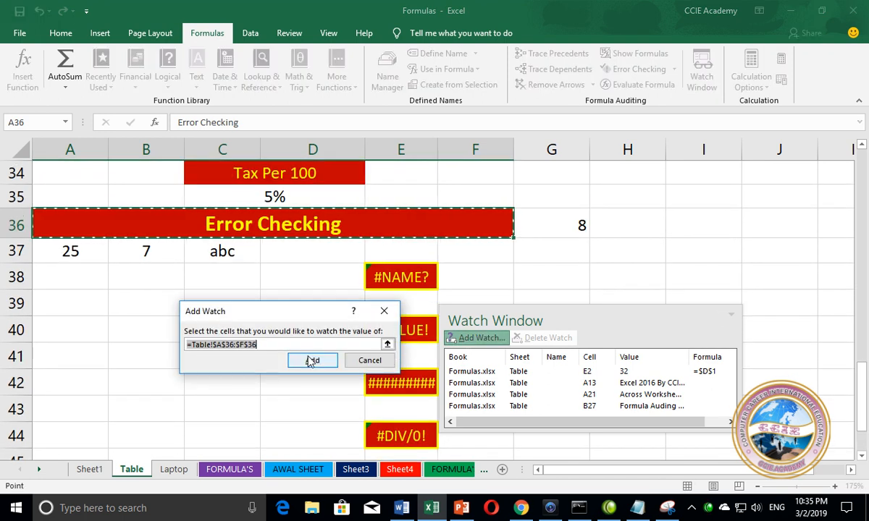
left_click(312, 361)
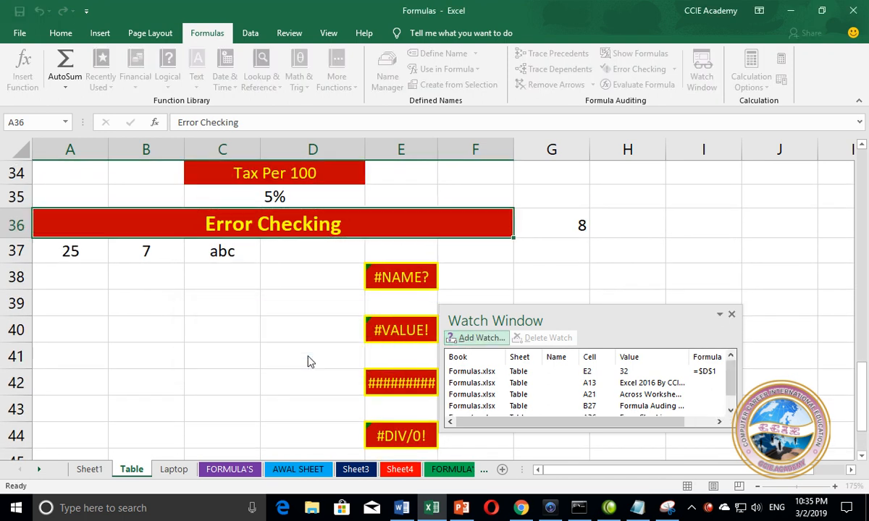
Add a watch on the "CCIE Academy Laptop" title, A1:I2, in the Laptop sheet
left_click(200, 349)
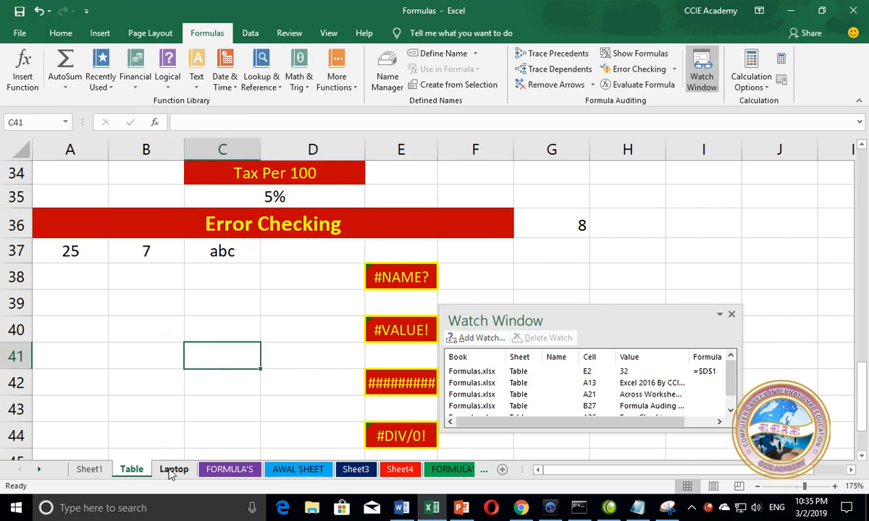
left_click(174, 434)
left_click(174, 472)
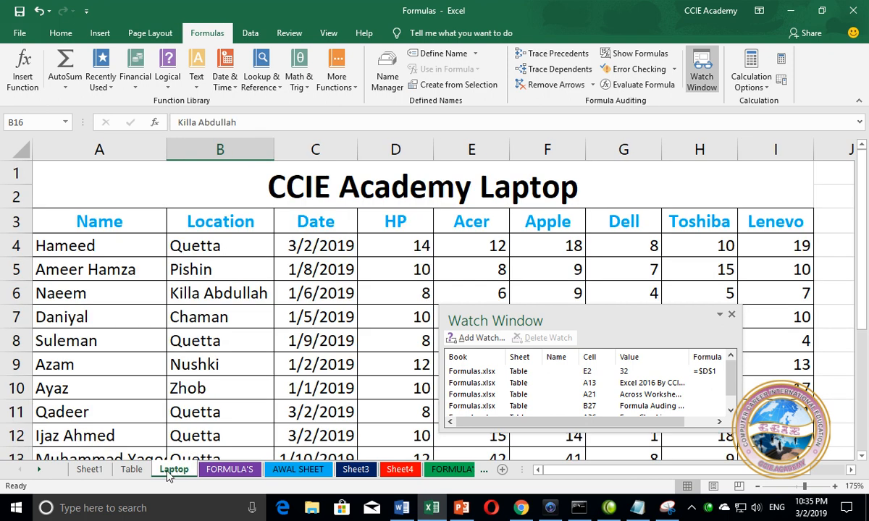
left_click(352, 185)
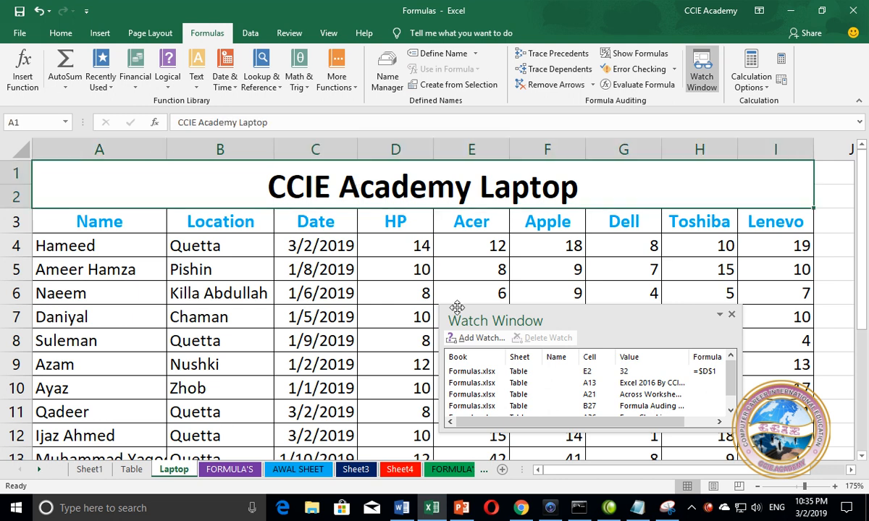
left_click(472, 340)
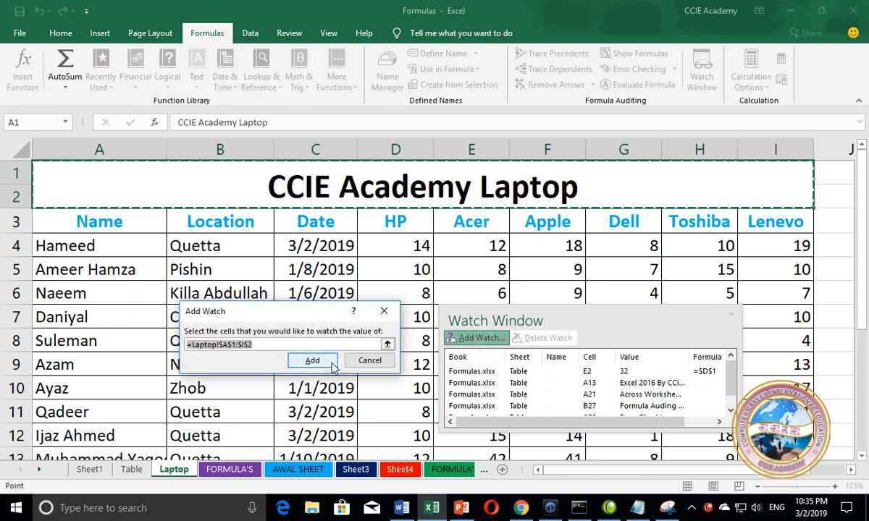
left_click(313, 361)
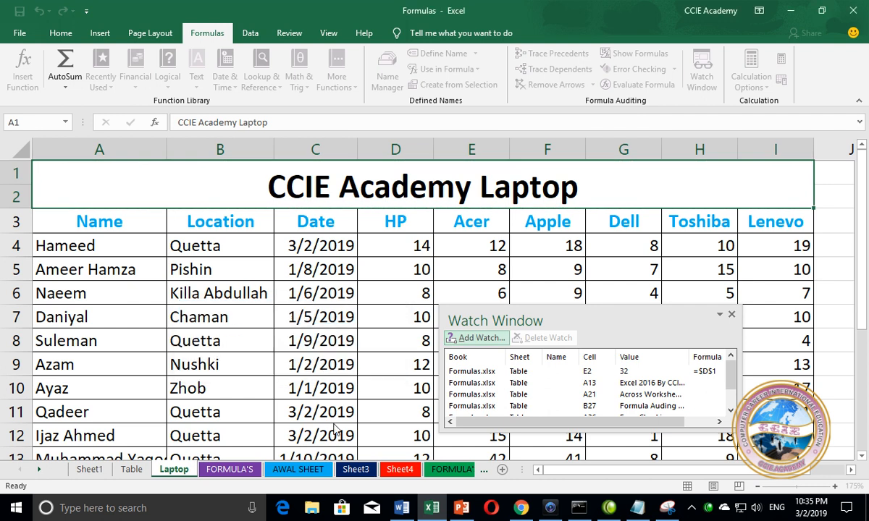
Add a watch on the nested IF formula text in A23:J23 of the FORMULA'S sheet
left_click(225, 470)
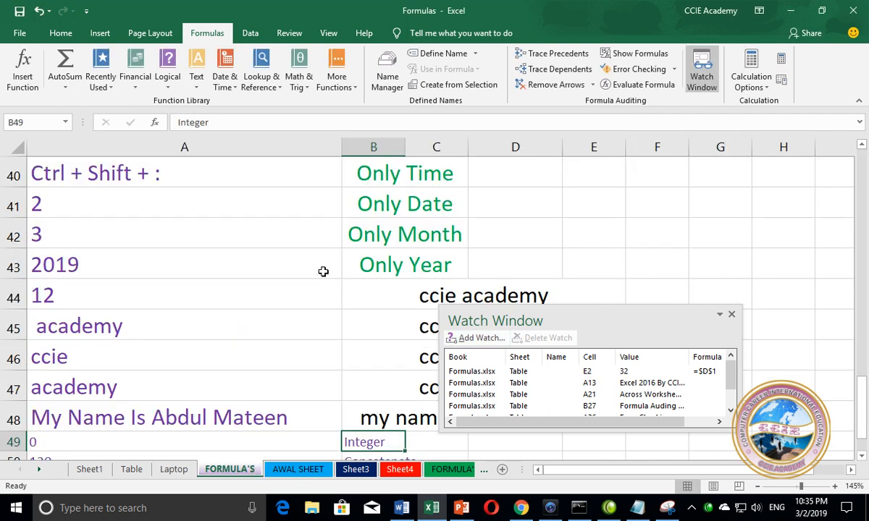
scroll(323, 273, "up", 7)
left_click(303, 250)
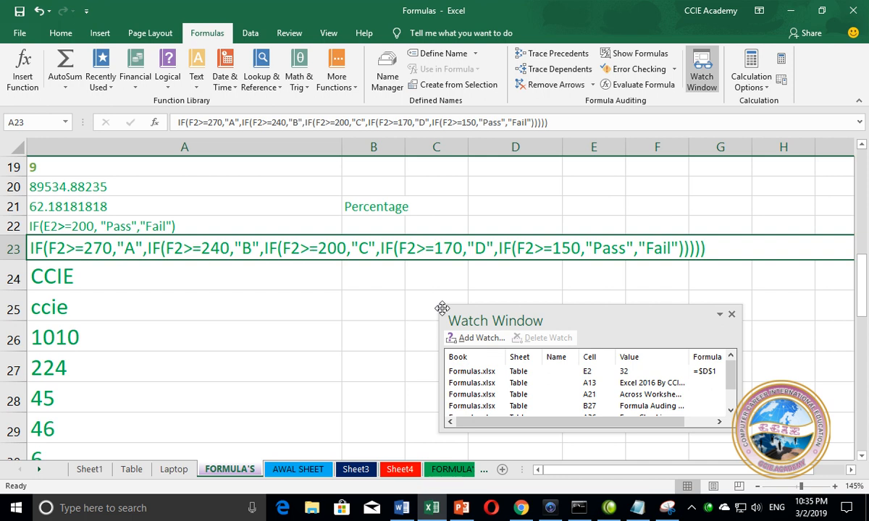
left_click(478, 338)
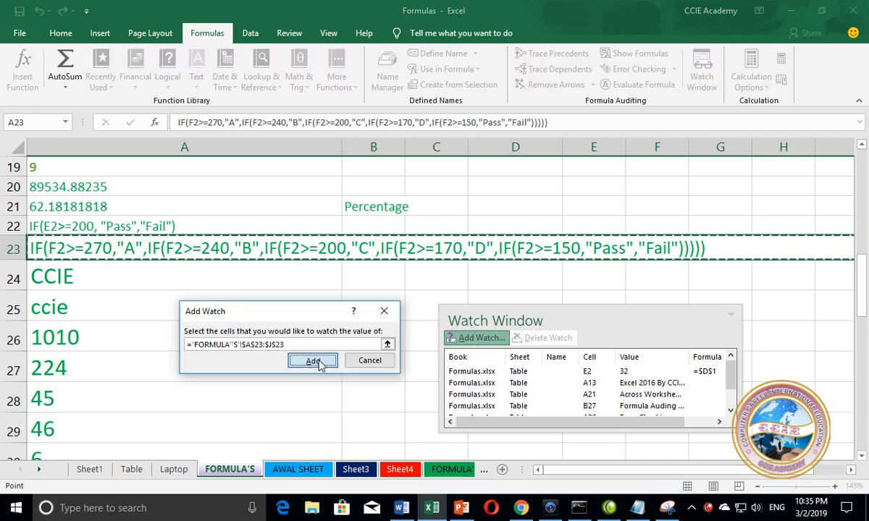
left_click(324, 338)
Enlarge the Watch Window, widen its Book and Value columns, and select the watch on cell A21
left_click_drag(439, 307, 248, 249)
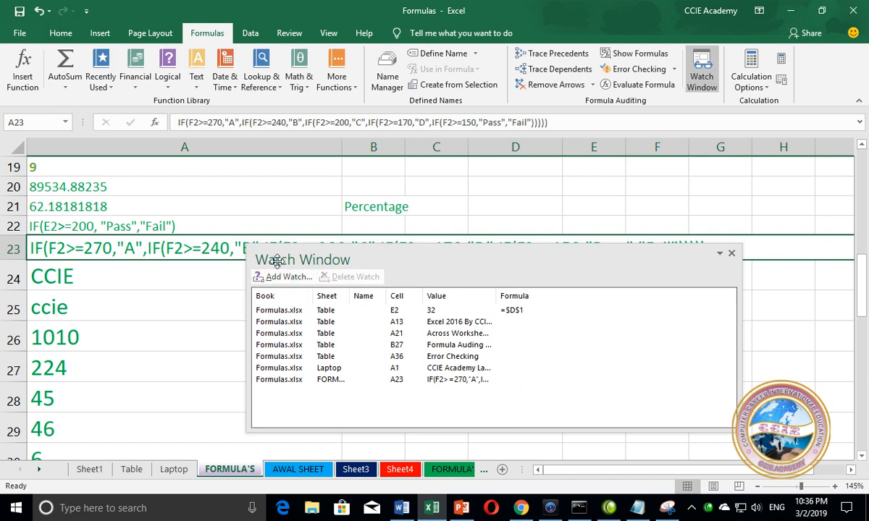
left_click(273, 311)
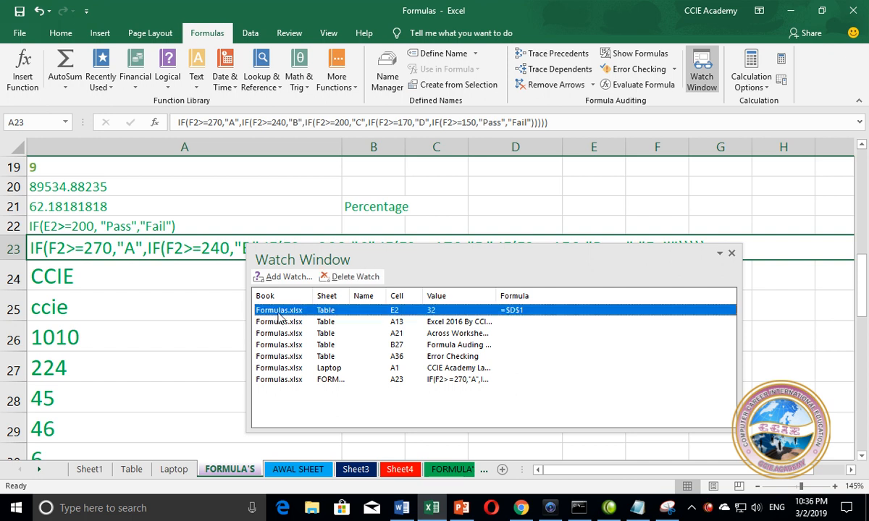
left_click_drag(313, 295, 326, 296)
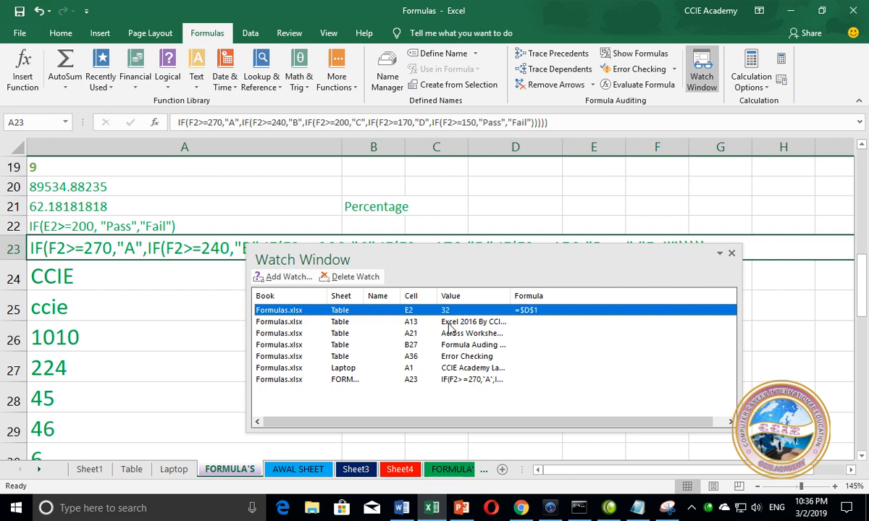
left_click_drag(510, 302, 584, 297)
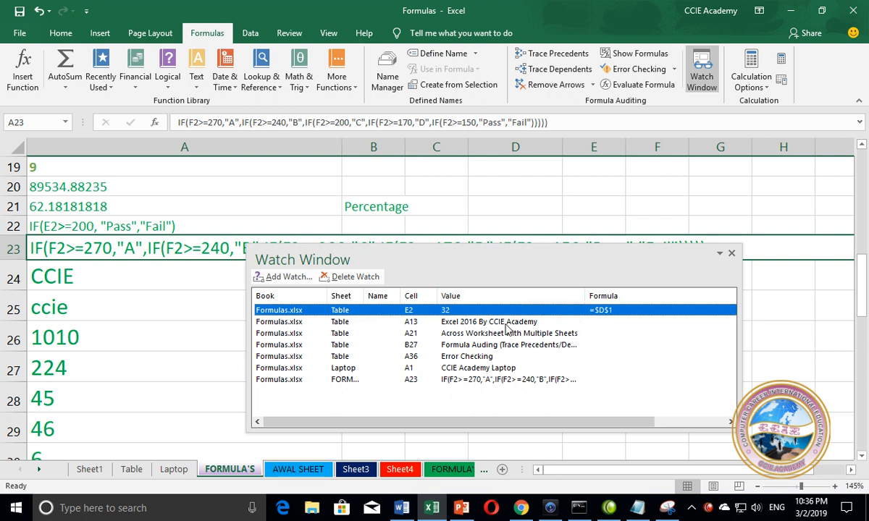
left_click(391, 333)
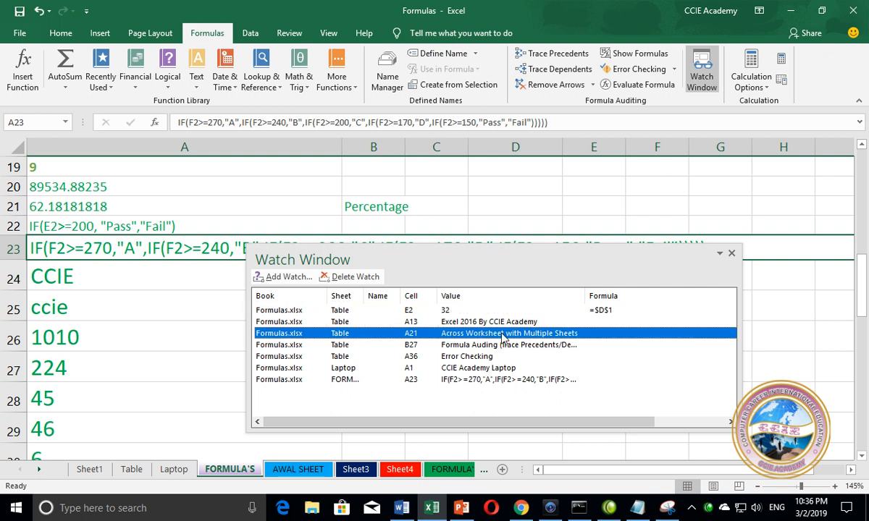
Review the watches on Table B27 and A36, Laptop A1 and FORMULA'S A23, and widen the Watch Window's Sheet and Value columns
left_click(288, 346)
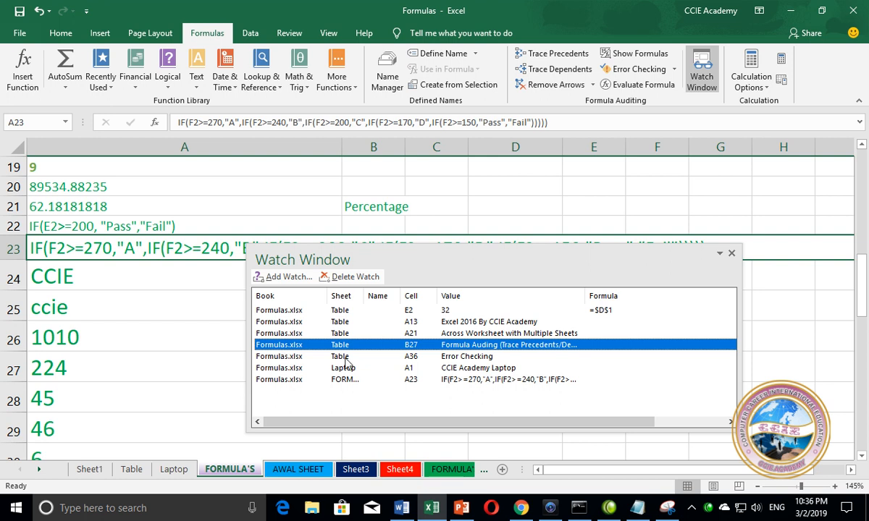
left_click(468, 357)
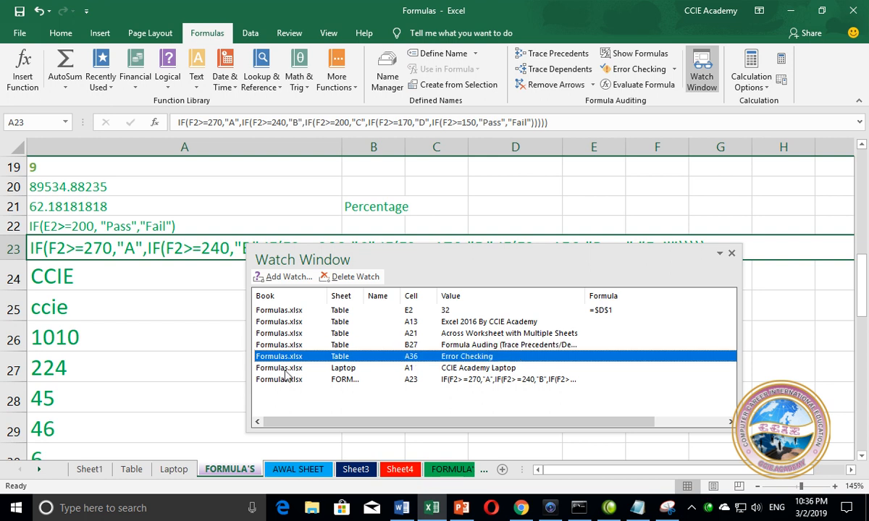
left_click(337, 370)
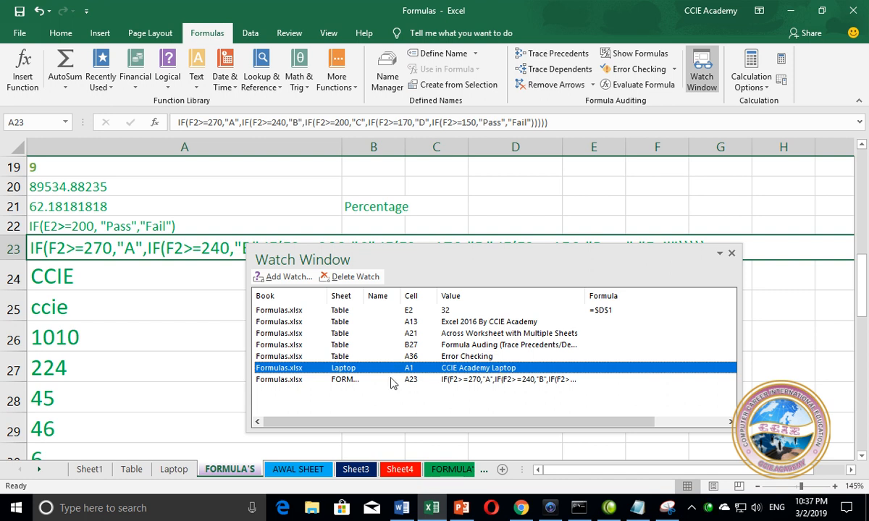
left_click(349, 385)
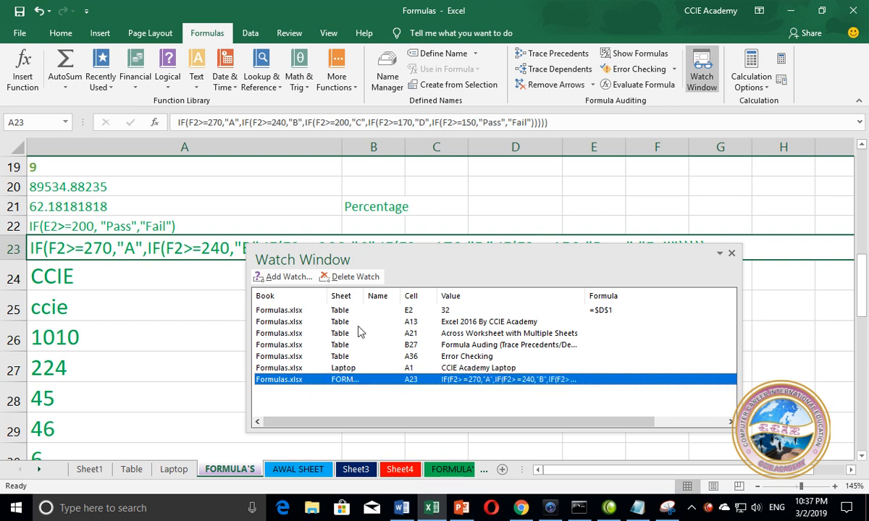
left_click_drag(364, 296, 392, 297)
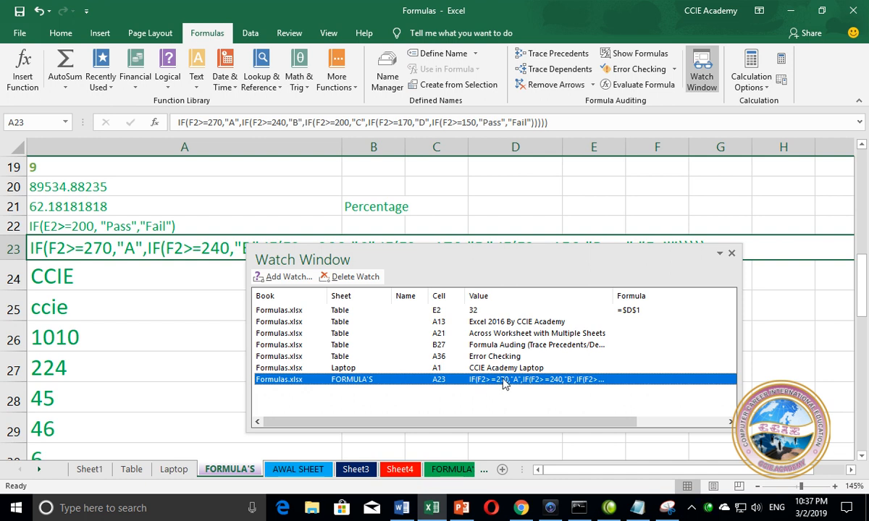
left_click_drag(616, 297, 651, 299)
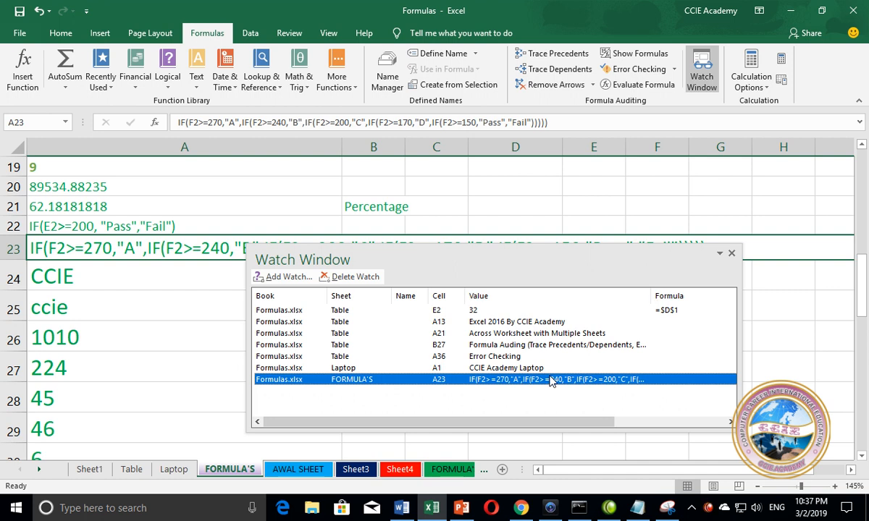
Jump from the watch entries to their cells: Laptop A1, then Table A36, B27, A21, A13 and E2
double_click(283, 370)
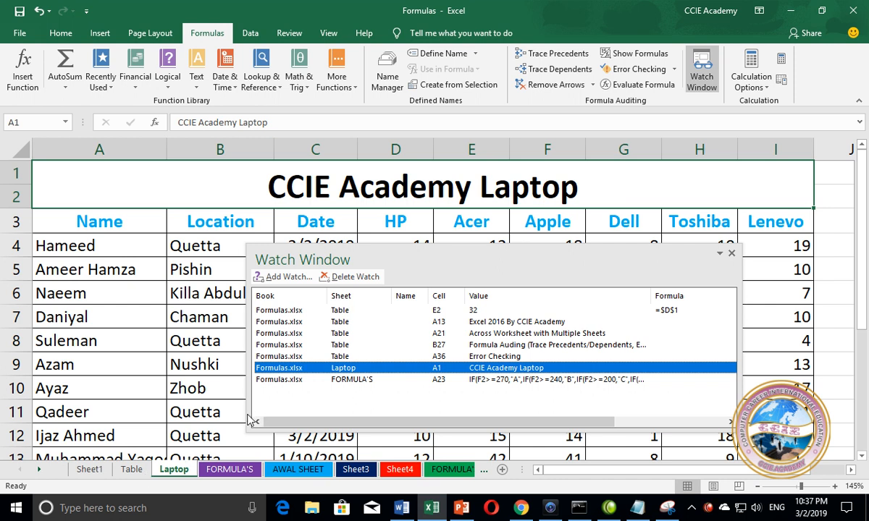
double_click(293, 357)
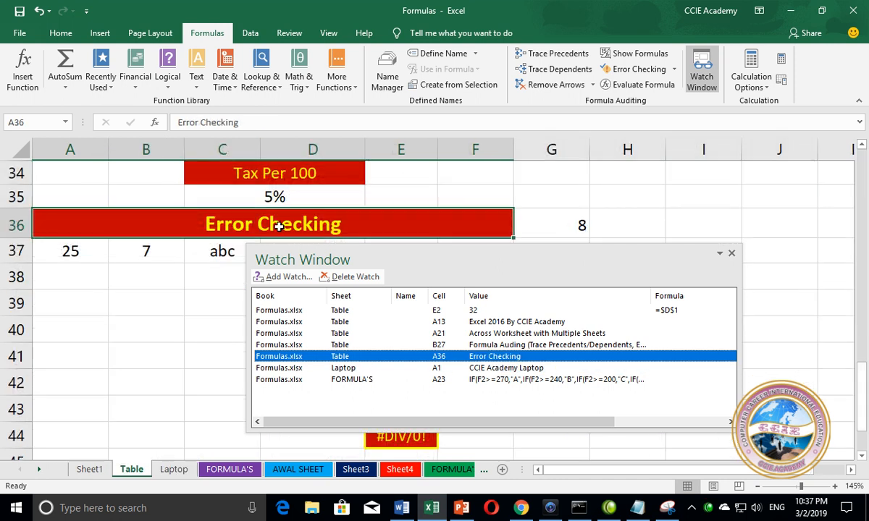
double_click(297, 345)
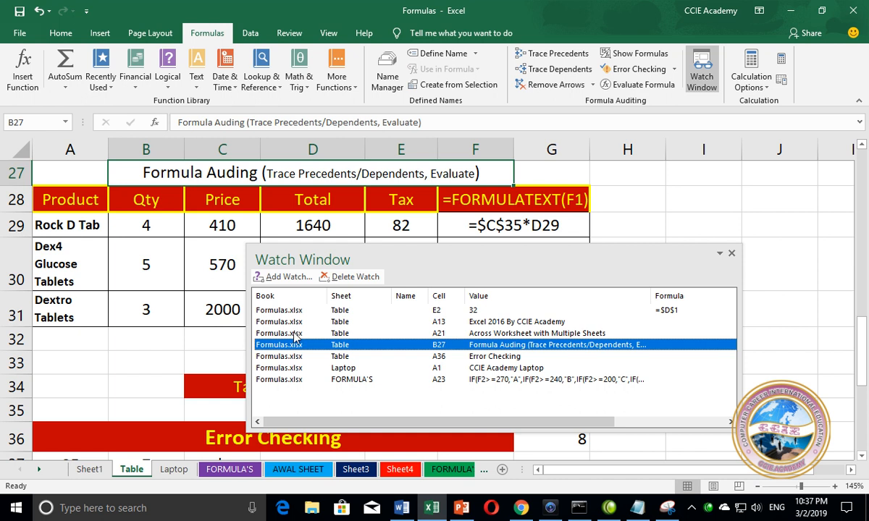
double_click(295, 333)
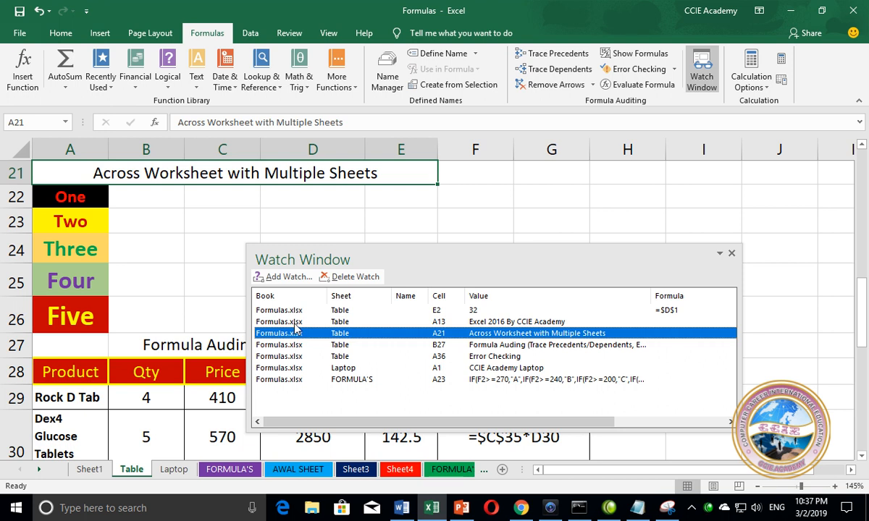
double_click(295, 322)
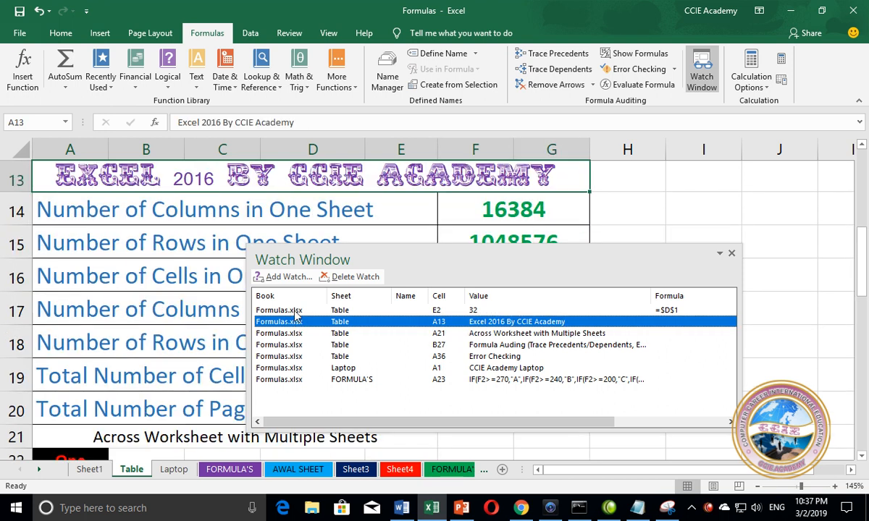
double_click(295, 310)
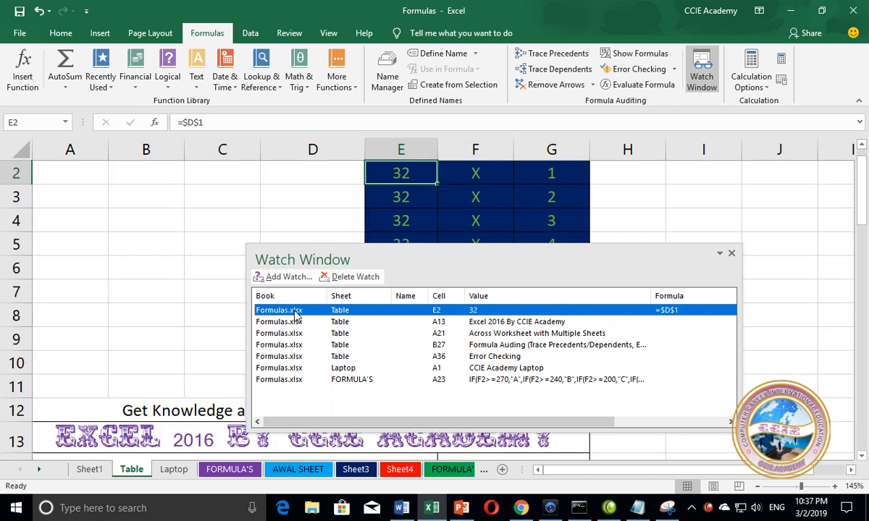
Delete the watches on cells E2 and A13 of the Table sheet
left_click(353, 277)
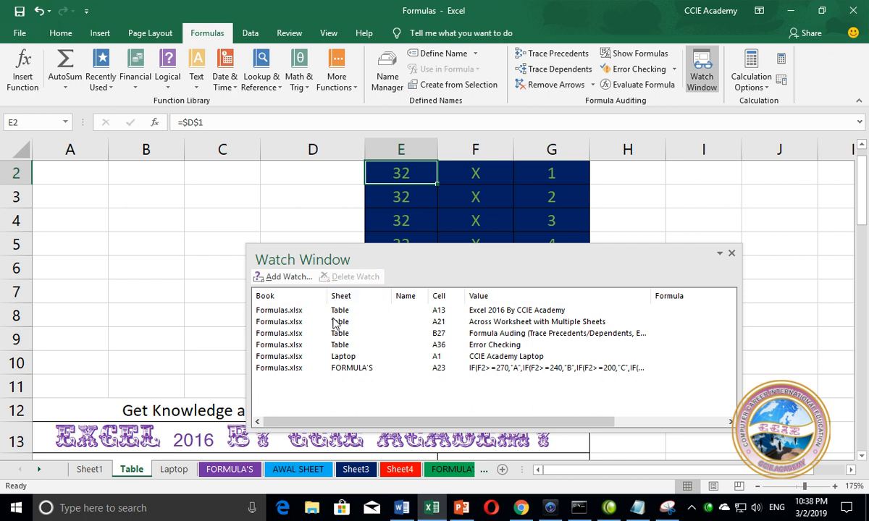
left_click(345, 310)
left_click(354, 277)
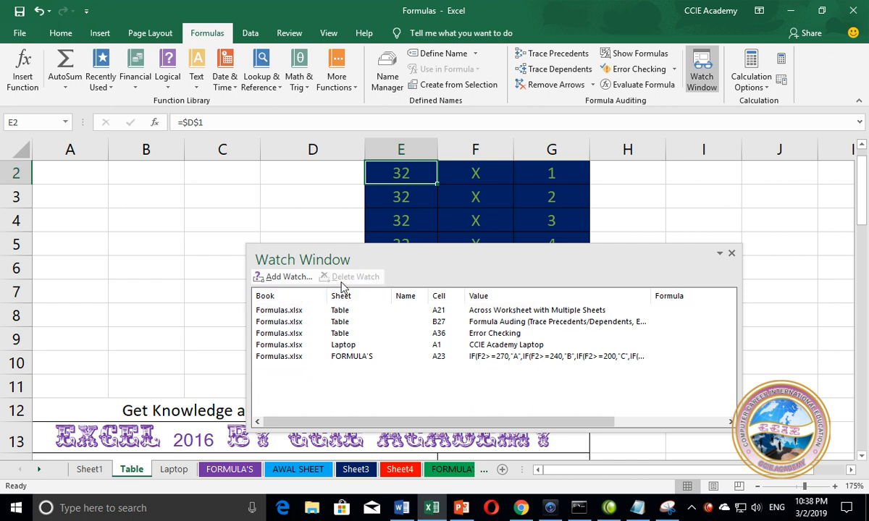
Select all remaining watches, on Table A21, B27 and A36, Laptop A1 and FORMULA'S A23, and delete them together
left_click(285, 359)
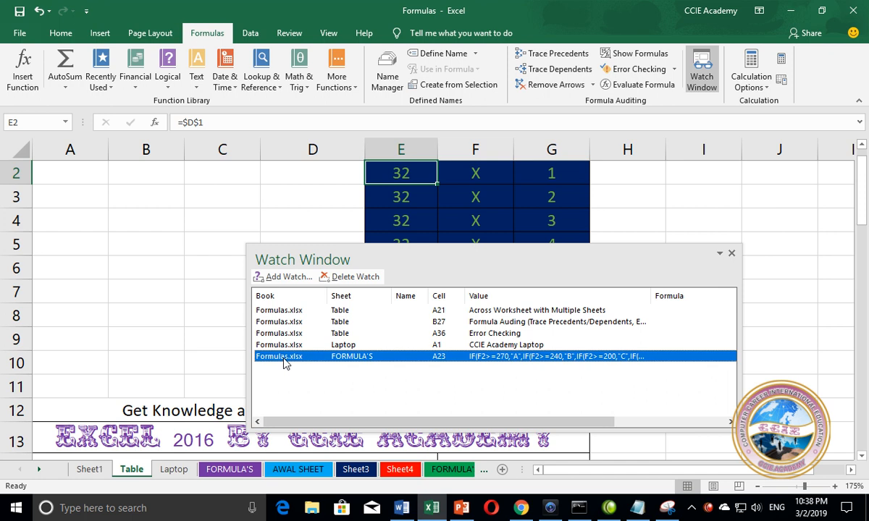
left_click_drag(284, 362, 286, 332)
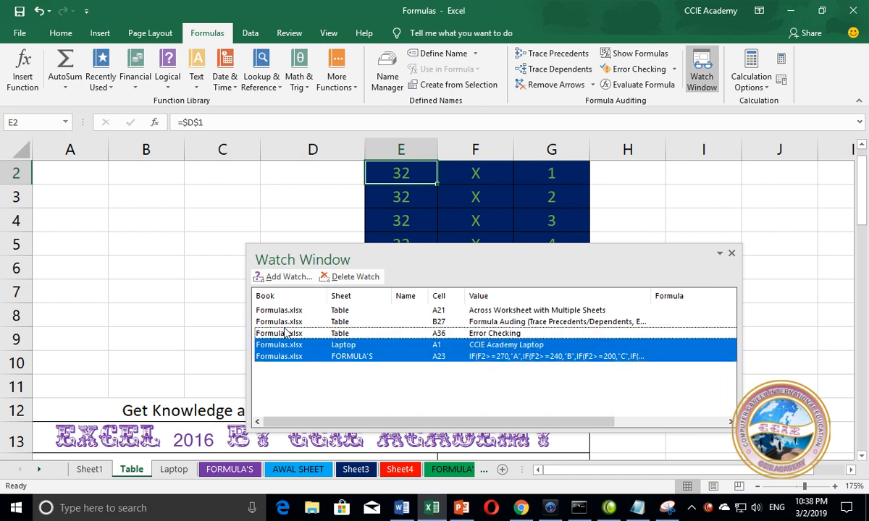
left_click(286, 322, "ctrl")
left_click(286, 310, "ctrl")
left_click(286, 333, "ctrl")
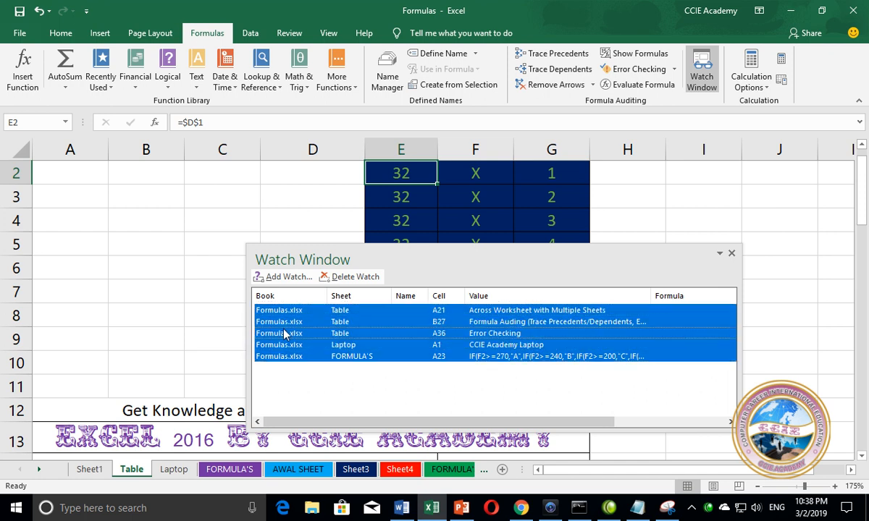
left_click(350, 281)
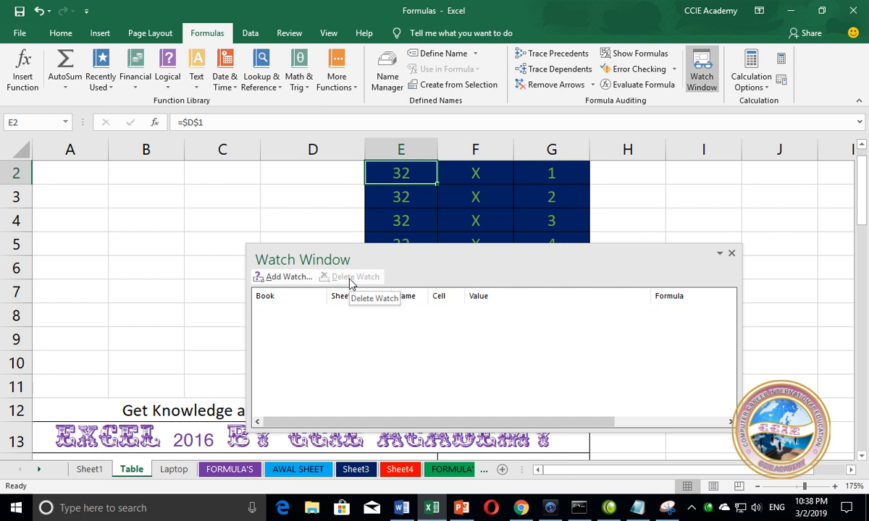